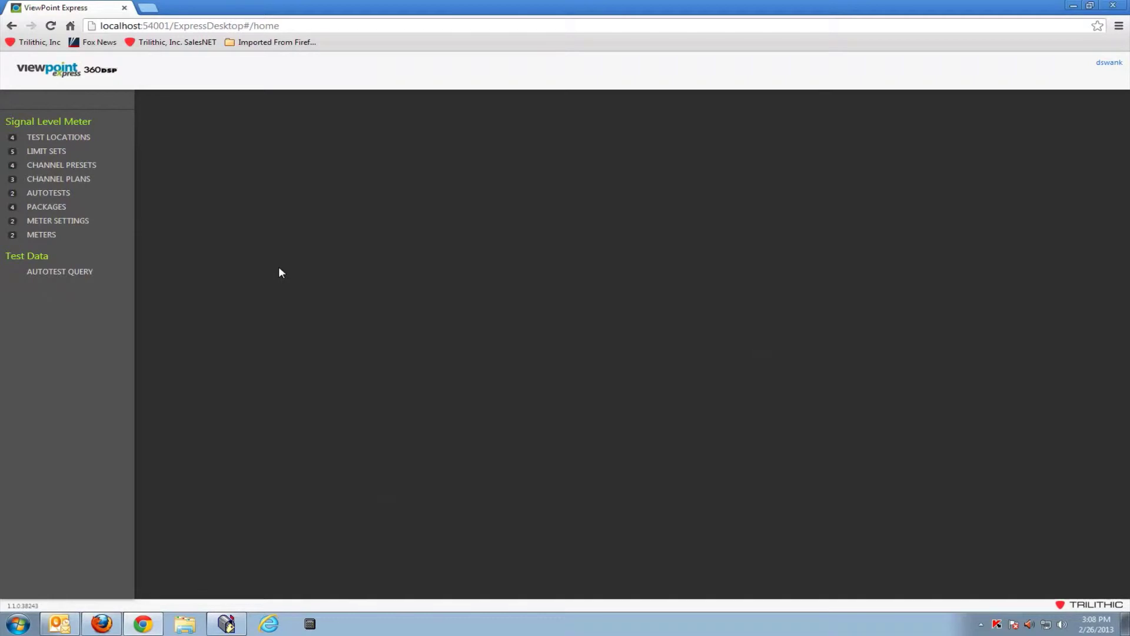
Create a new meter settings profile named Example2.
click(54, 223)
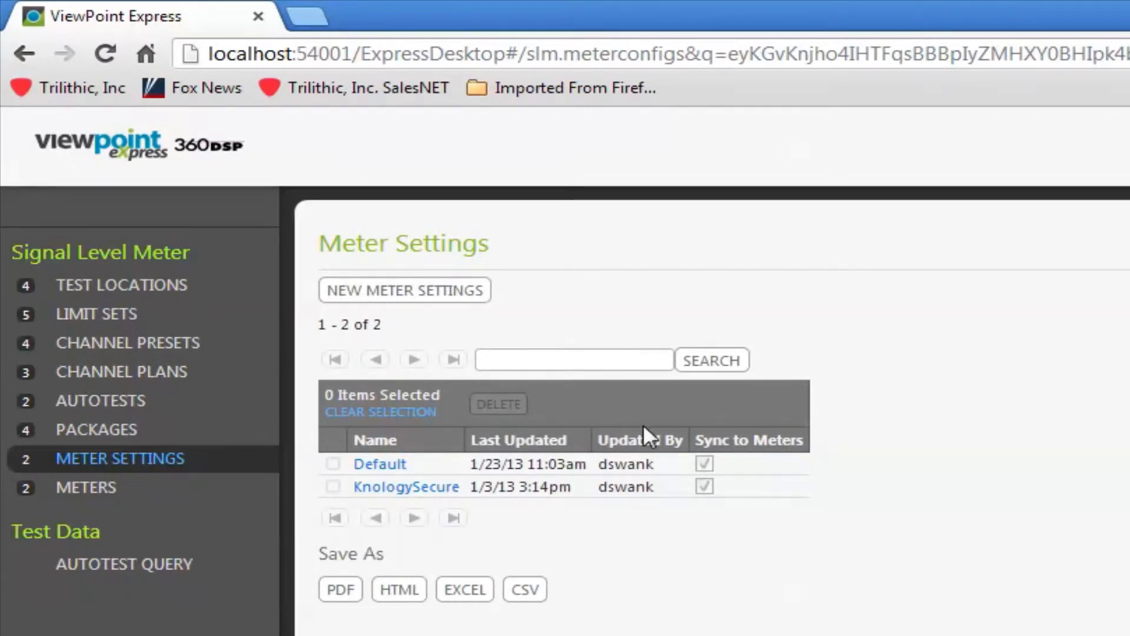
click(399, 292)
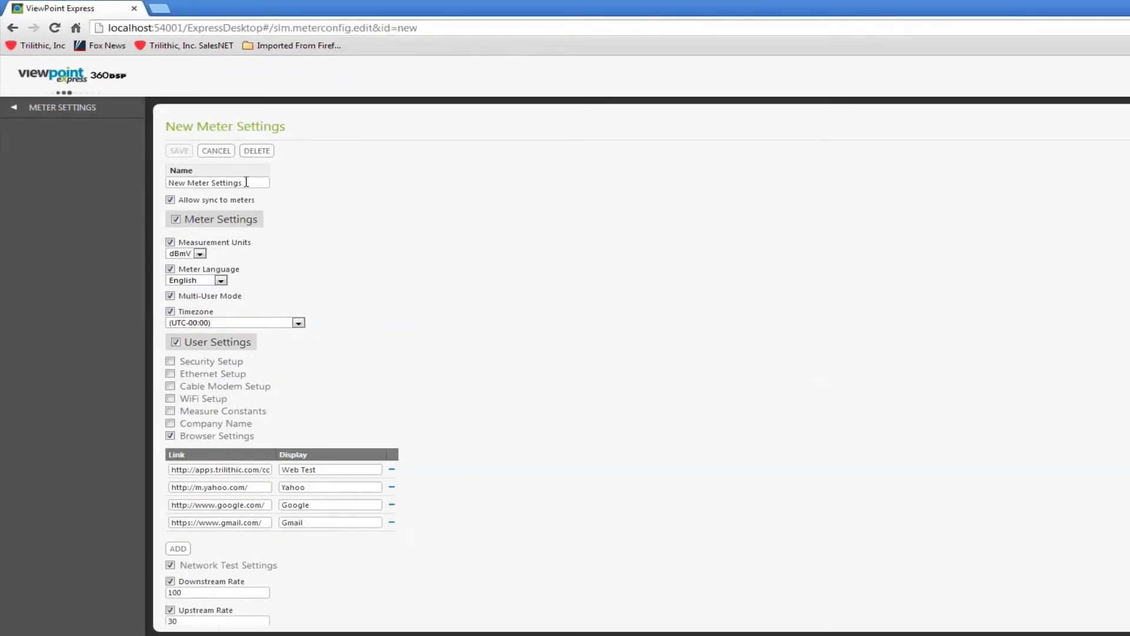
drag(247, 183, 130, 187)
text(Example2)
Keep the units at dBmV and leave Multi-User Mode on.
click(199, 252)
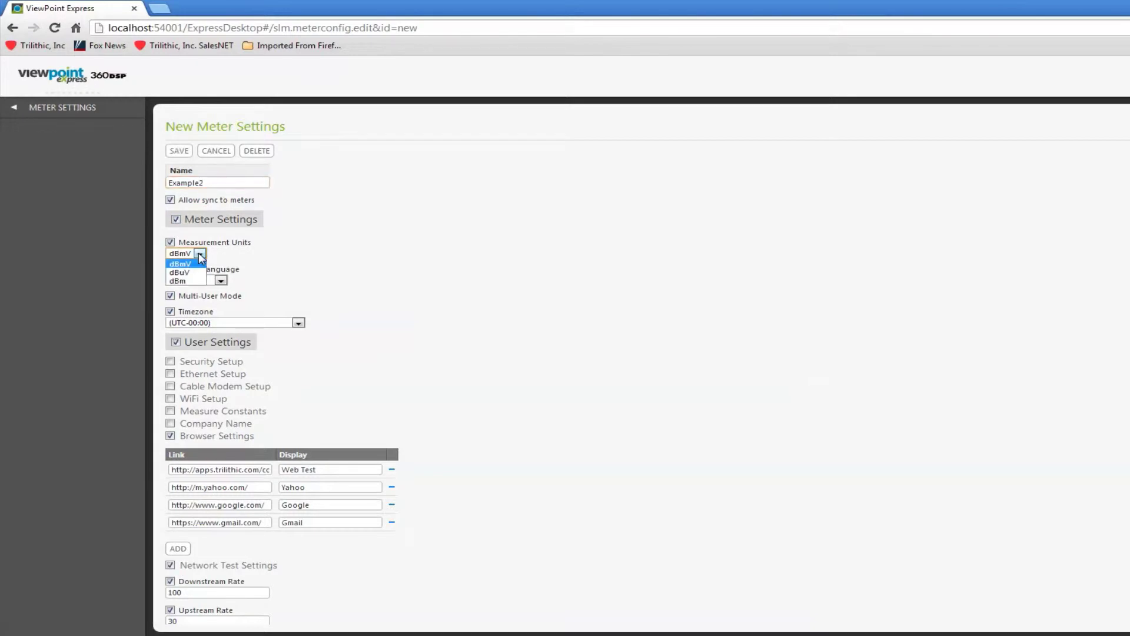
click(200, 259)
click(171, 298)
click(171, 297)
Enable Security Setup with Limit Set Setup locked, leaving Ethernet Setup off.
click(171, 362)
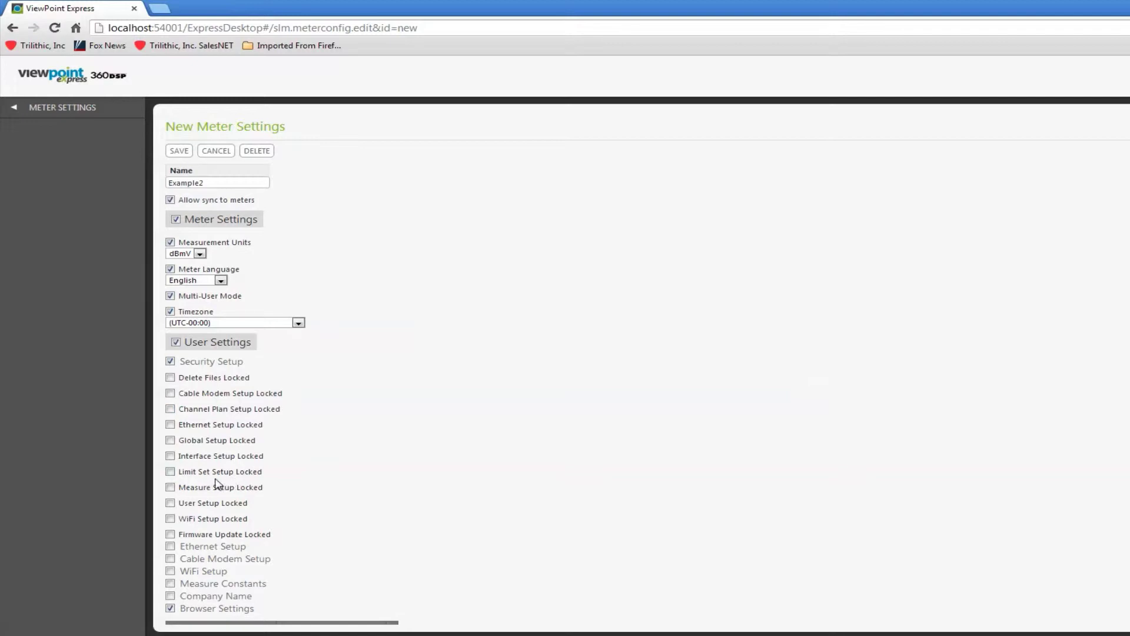
click(173, 472)
scroll(269, 429, down, 1)
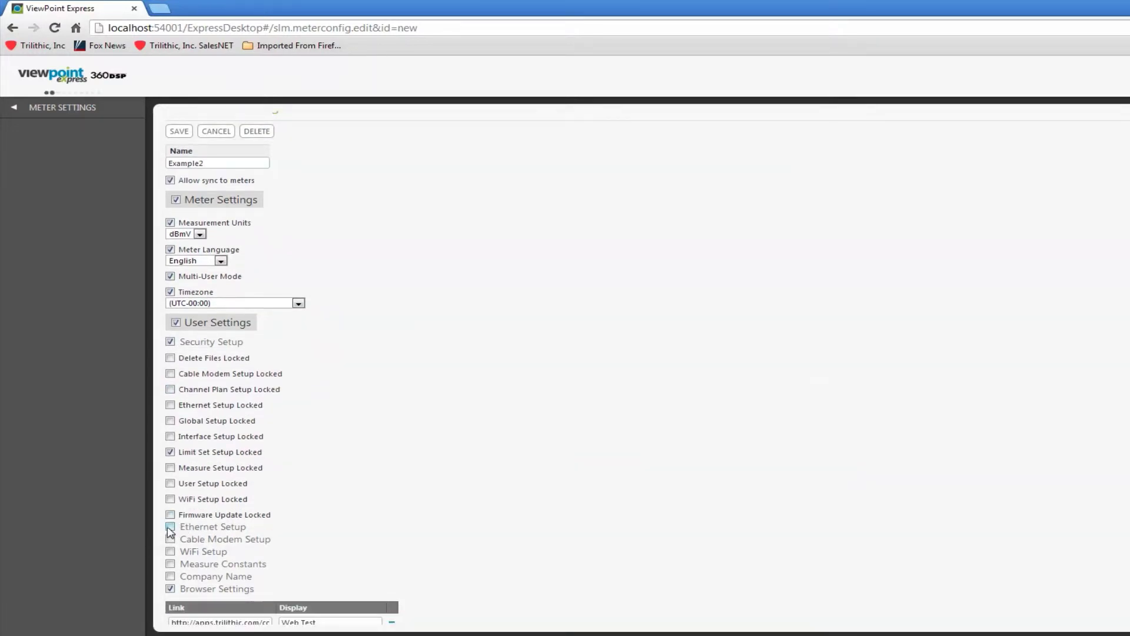
click(169, 528)
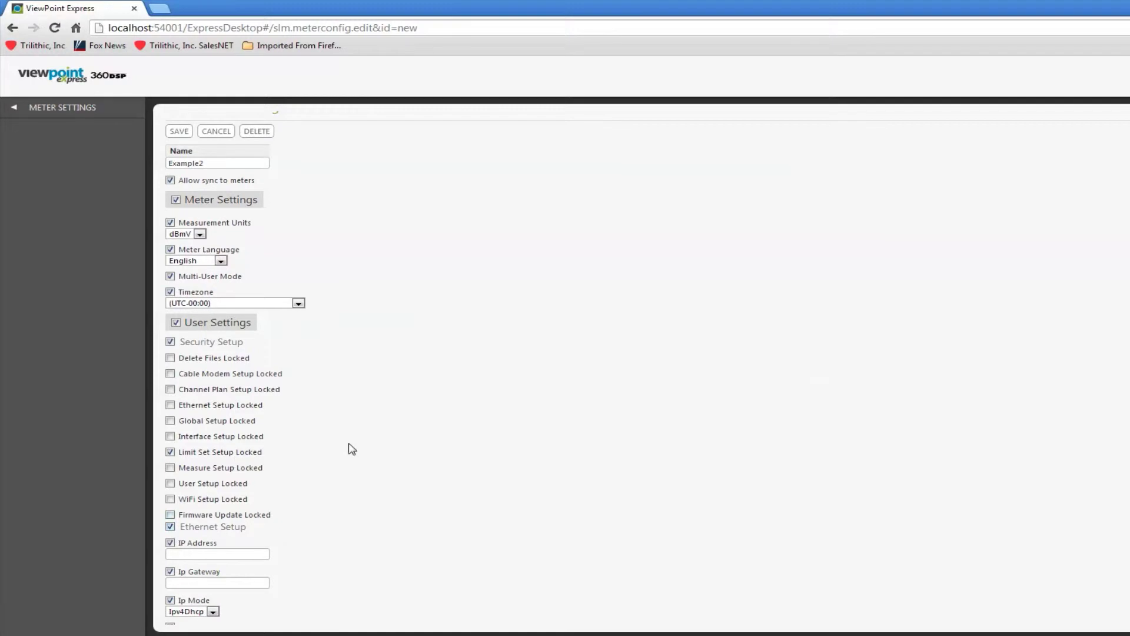
scroll(352, 449, down, 2)
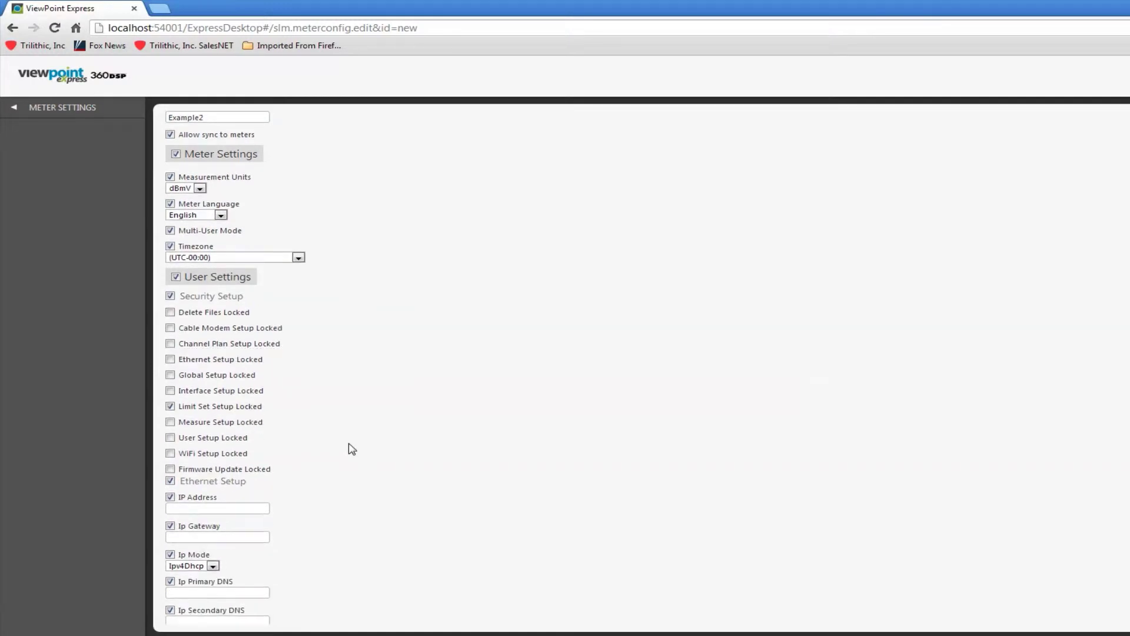
scroll(352, 449, down, 5)
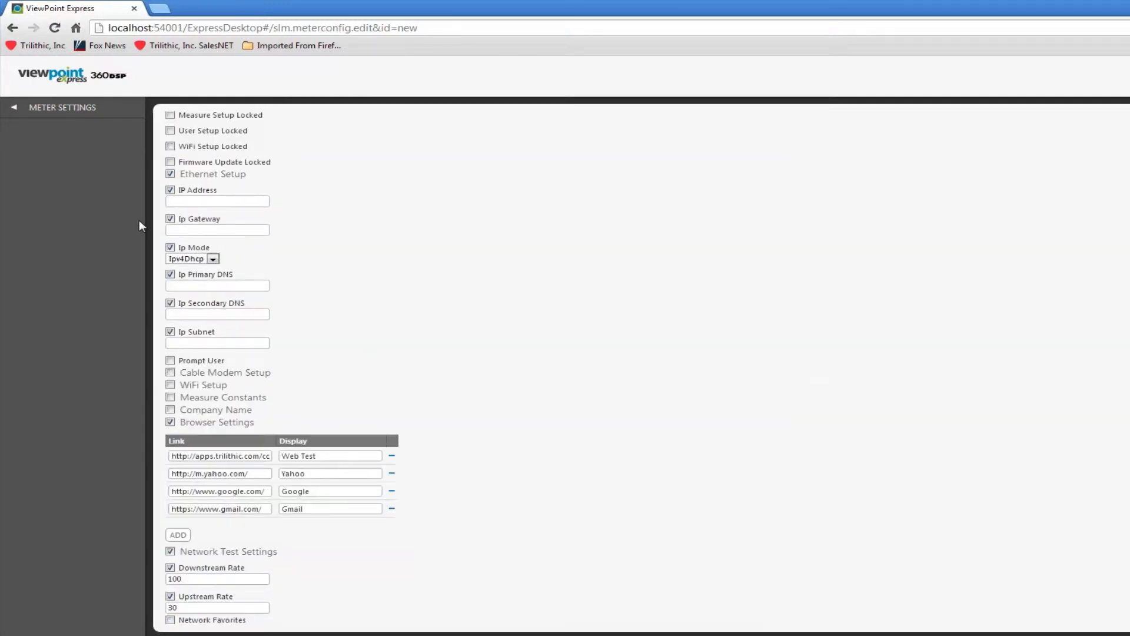
click(171, 175)
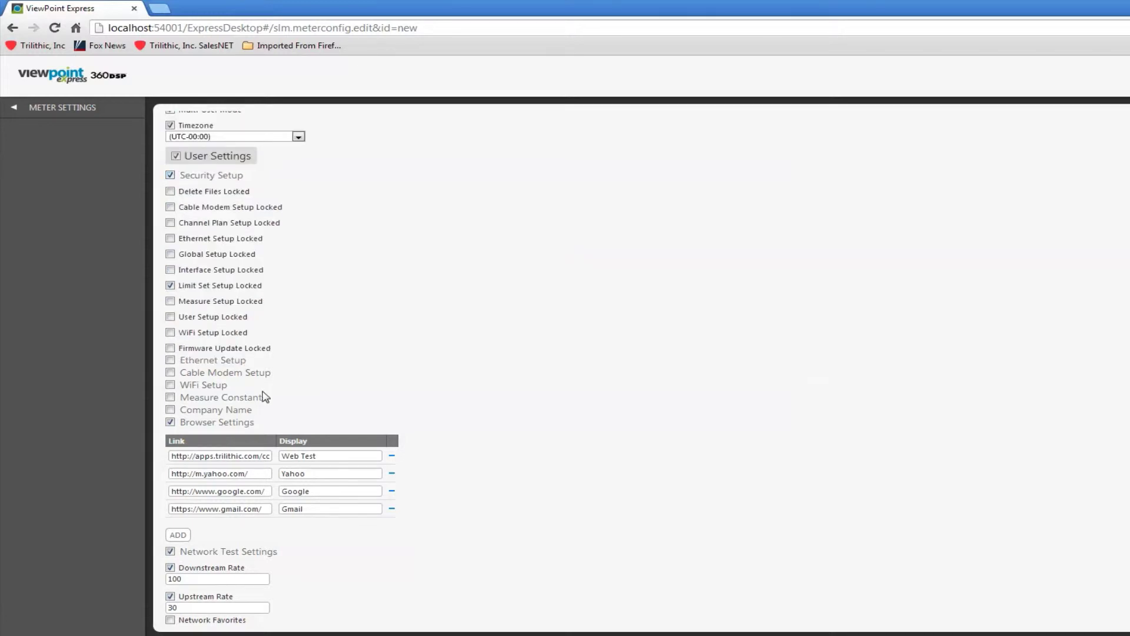
Enable Company Name, set it to Trilithic, and save the Example2 profile.
click(171, 410)
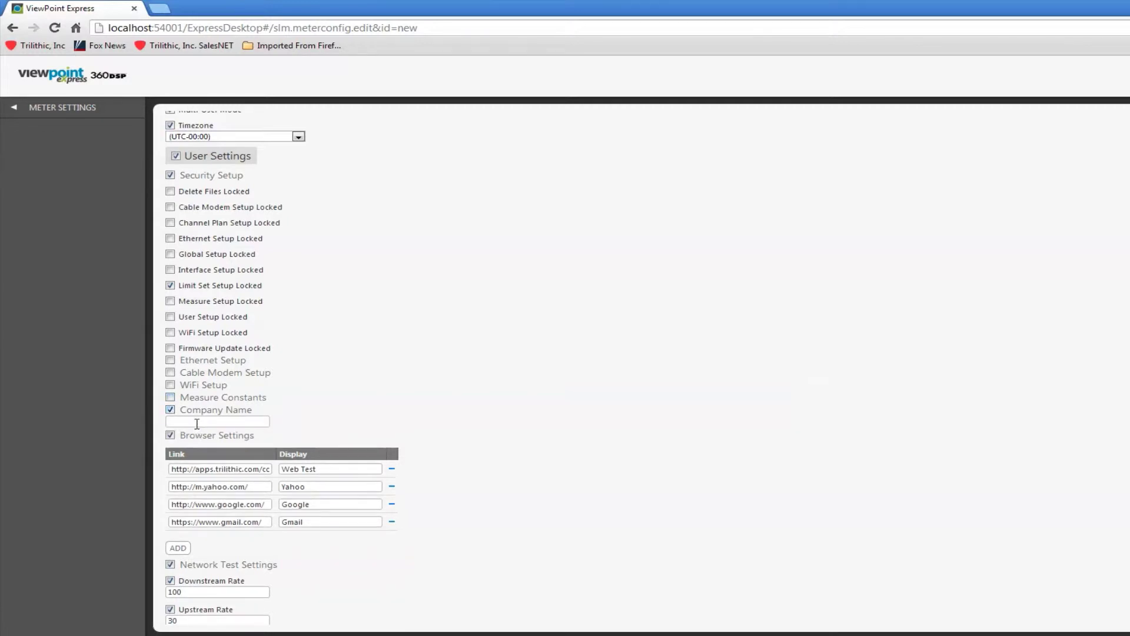
click(197, 422)
text(Trilithic)
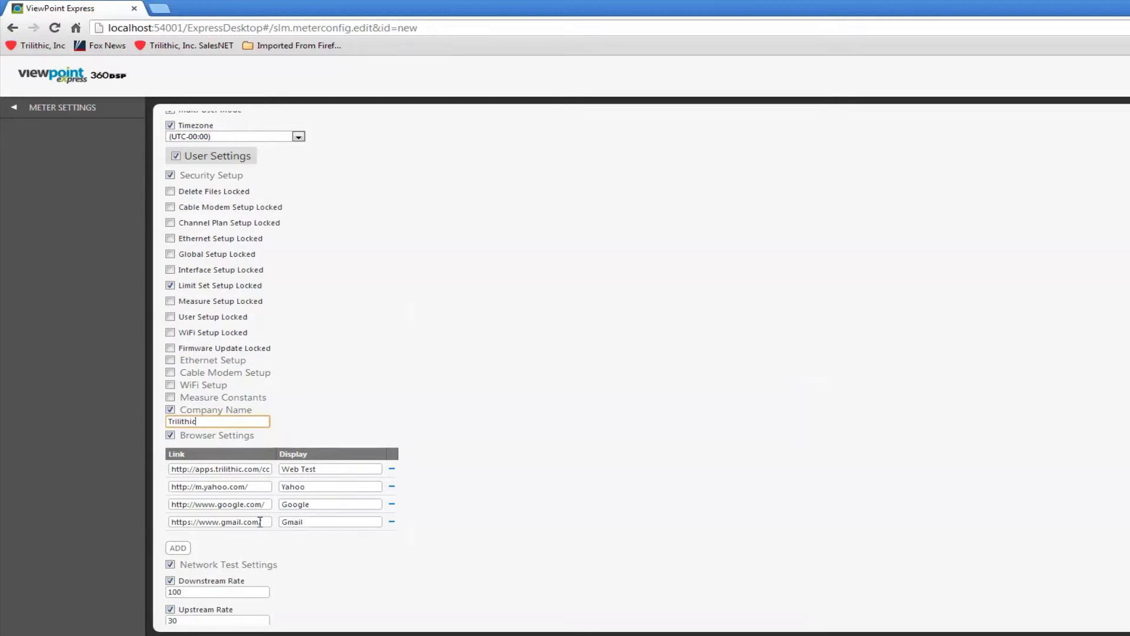
scroll(502, 462, down, 1)
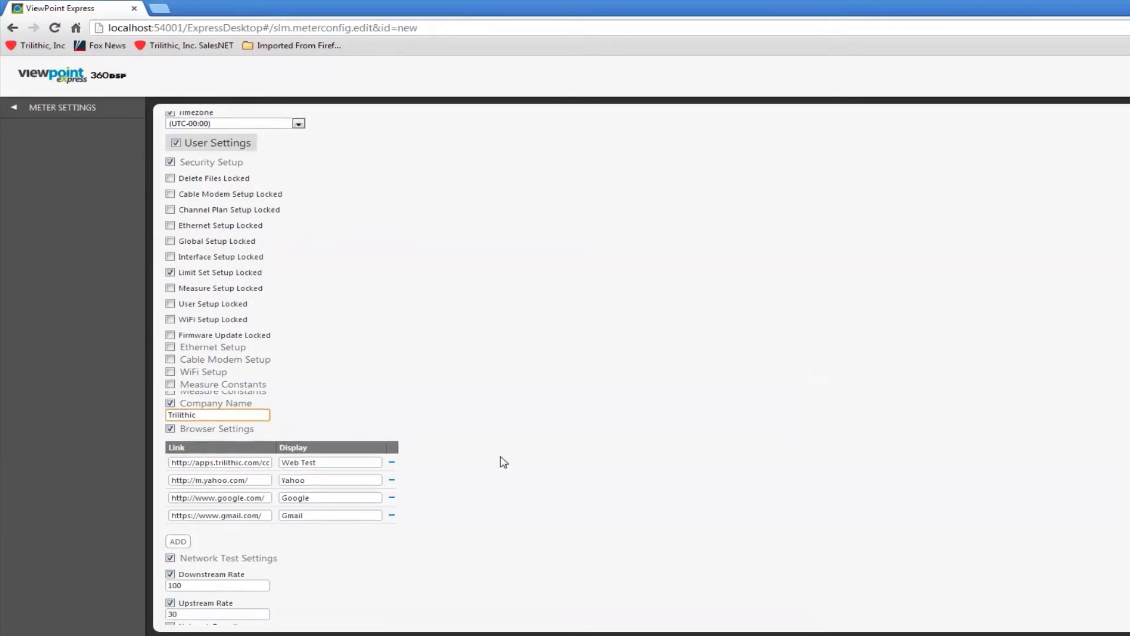
scroll(442, 424, up, 1)
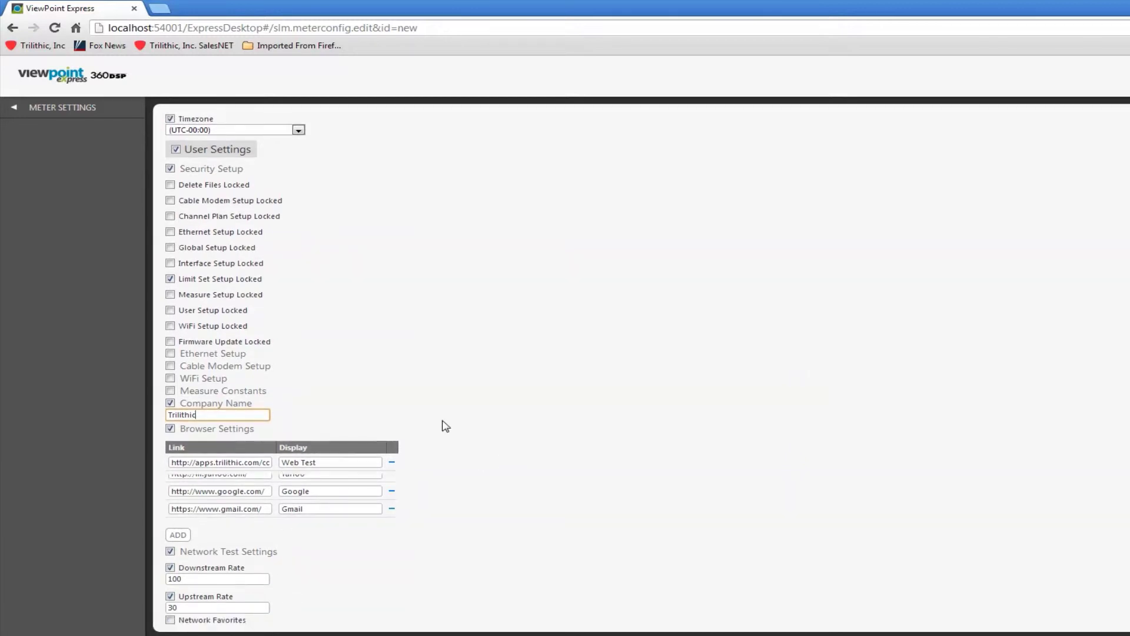
scroll(445, 426, up, 3)
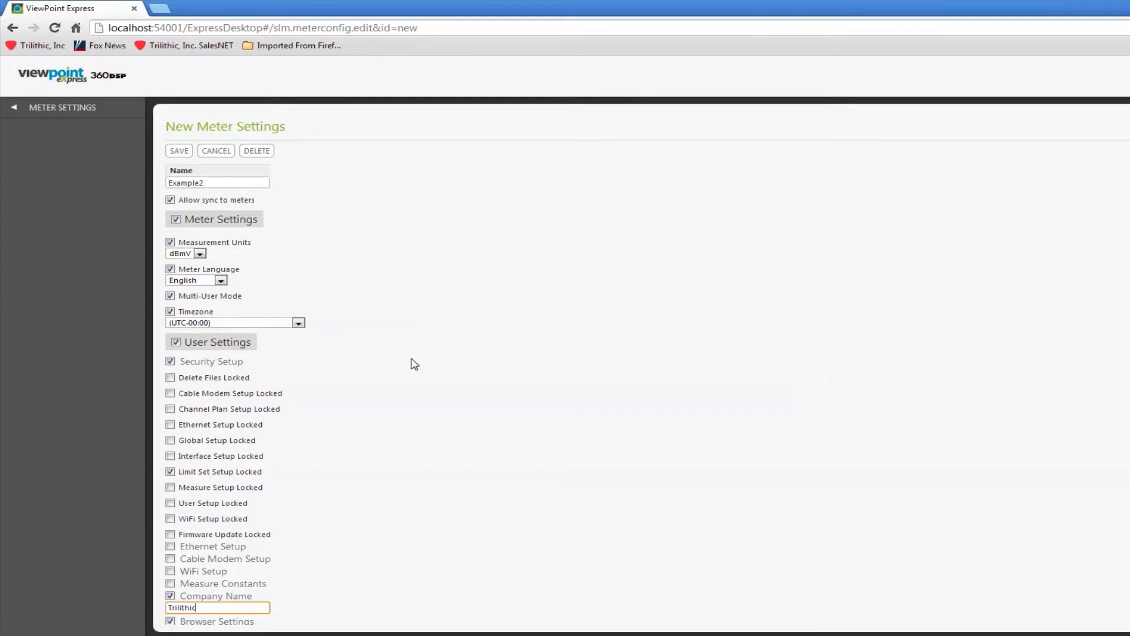
click(179, 152)
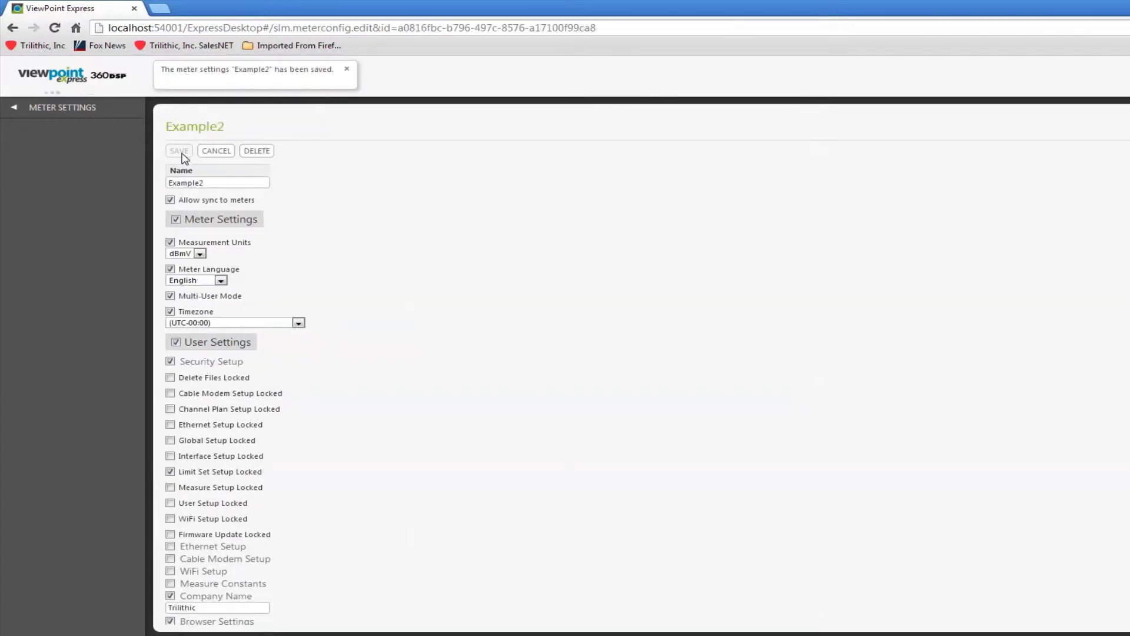
Go back to the Meter Settings list, then show the Packages page.
click(67, 107)
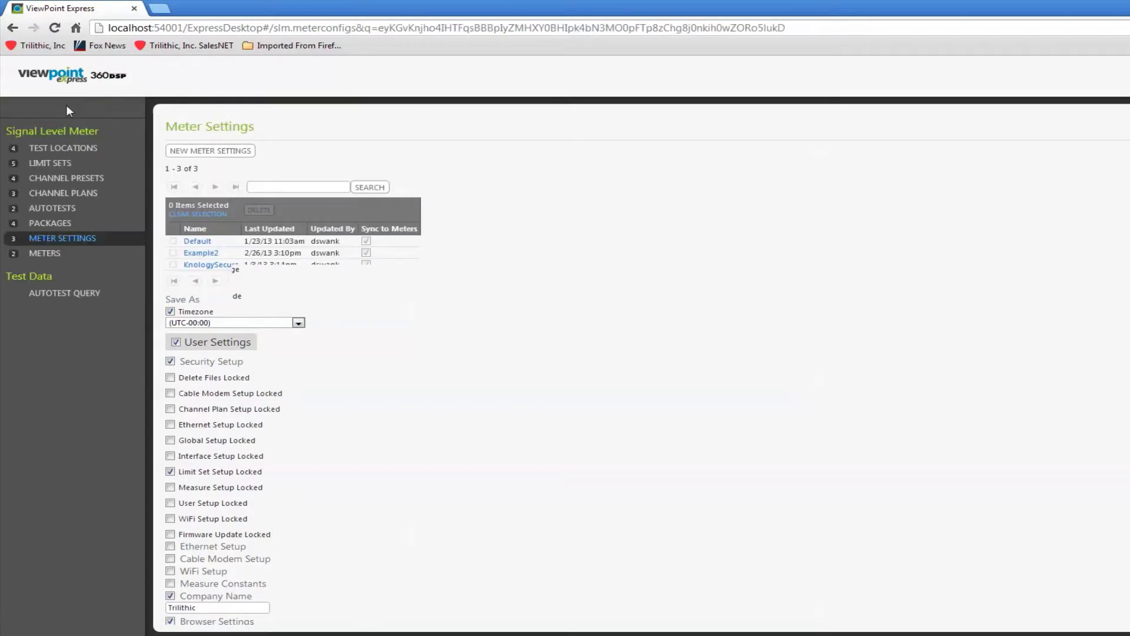
click(50, 224)
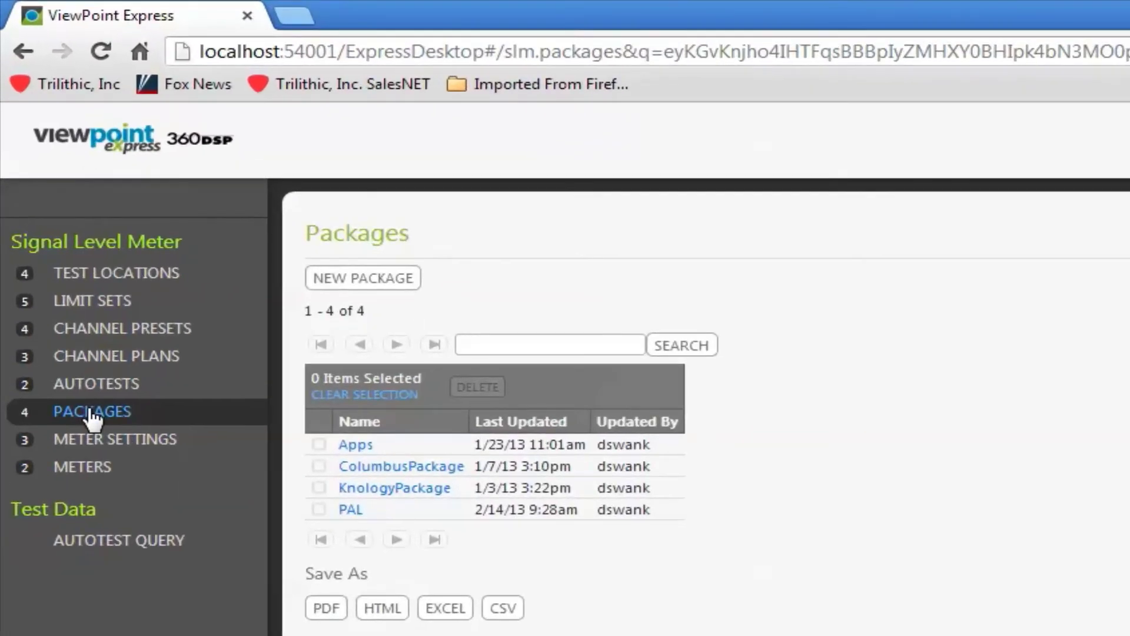
Create a new package from the Packages page.
click(351, 282)
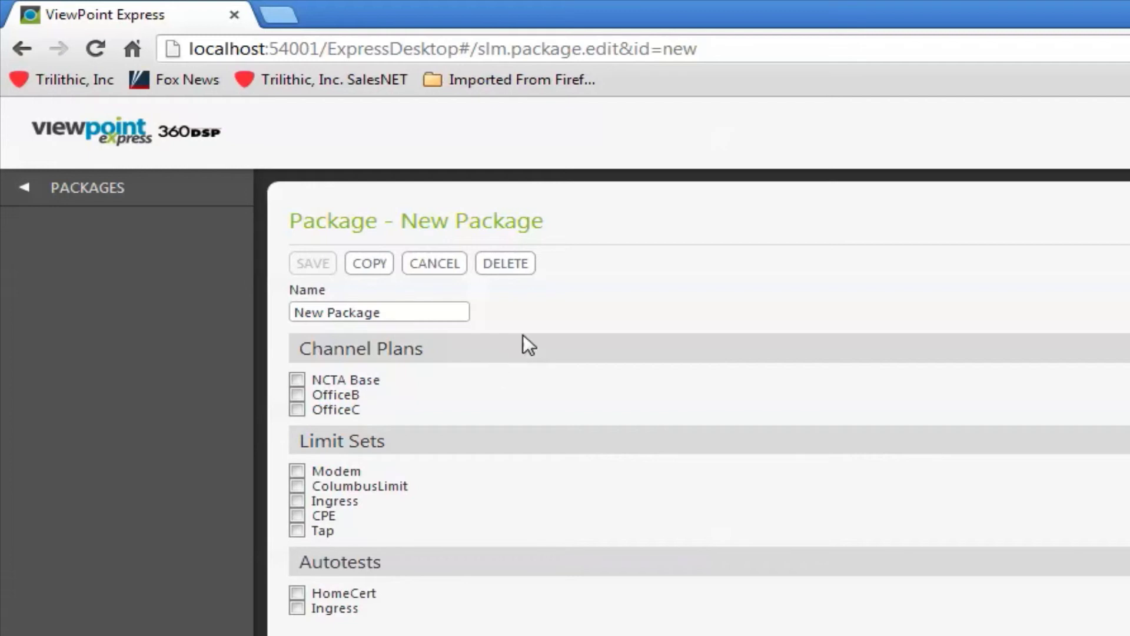
Name the new package Trilithic.
click(400, 312)
drag(290, 320, 284, 321)
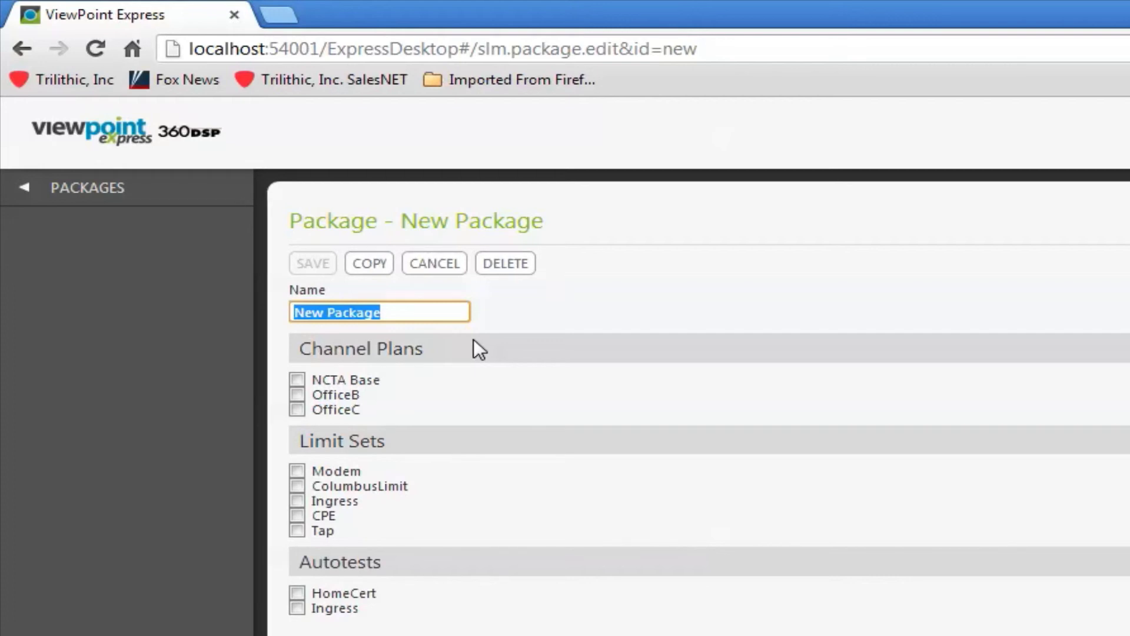
text(Trilithic)
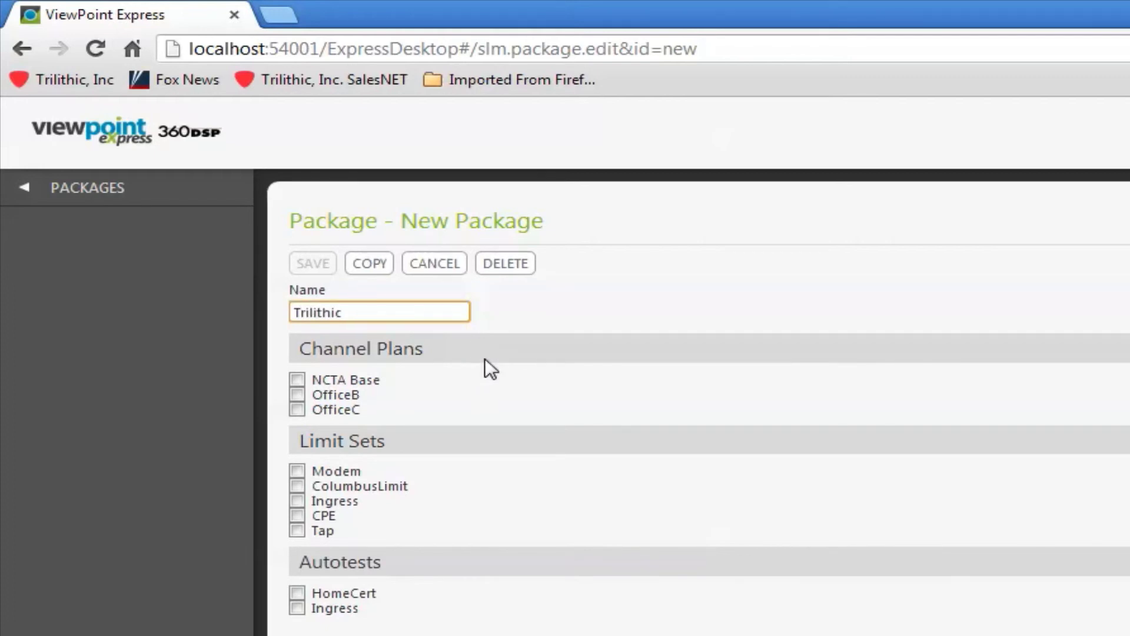
Add the OfficeB and OfficeC plans, Modem limit set, and HomeCert and Ingress autotests, then save.
click(298, 396)
click(298, 408)
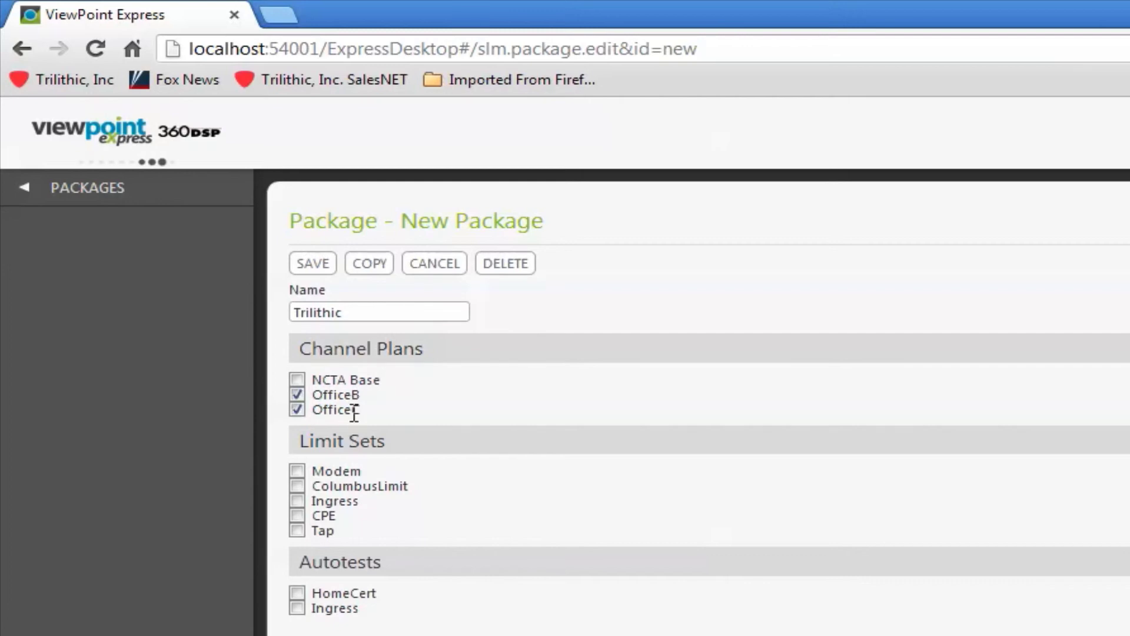
click(296, 469)
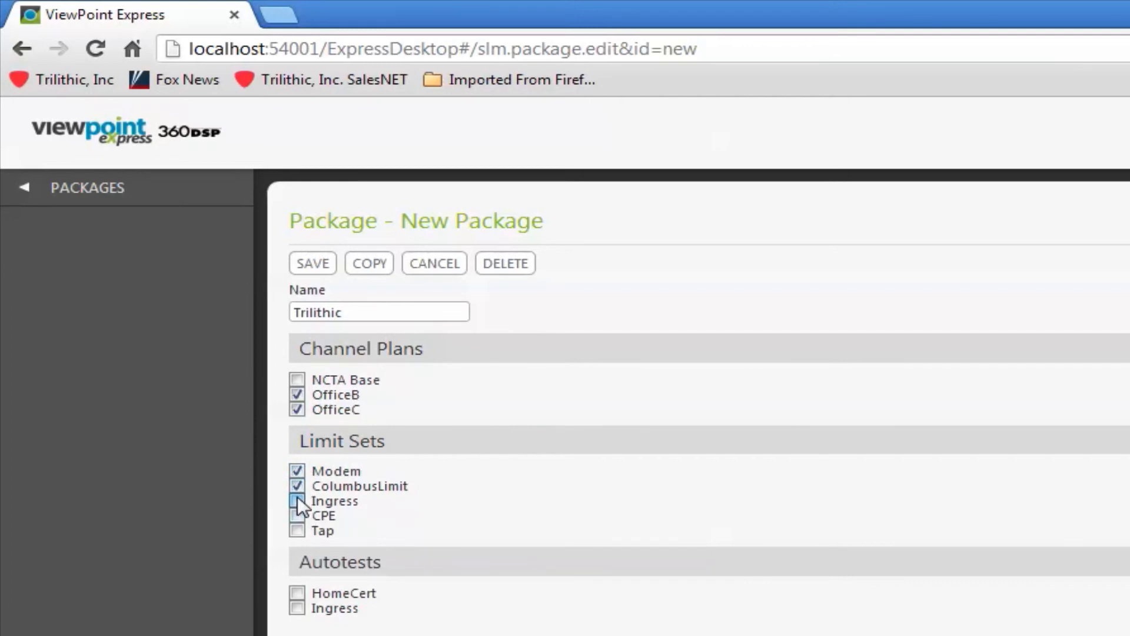
click(299, 595)
click(301, 608)
click(310, 268)
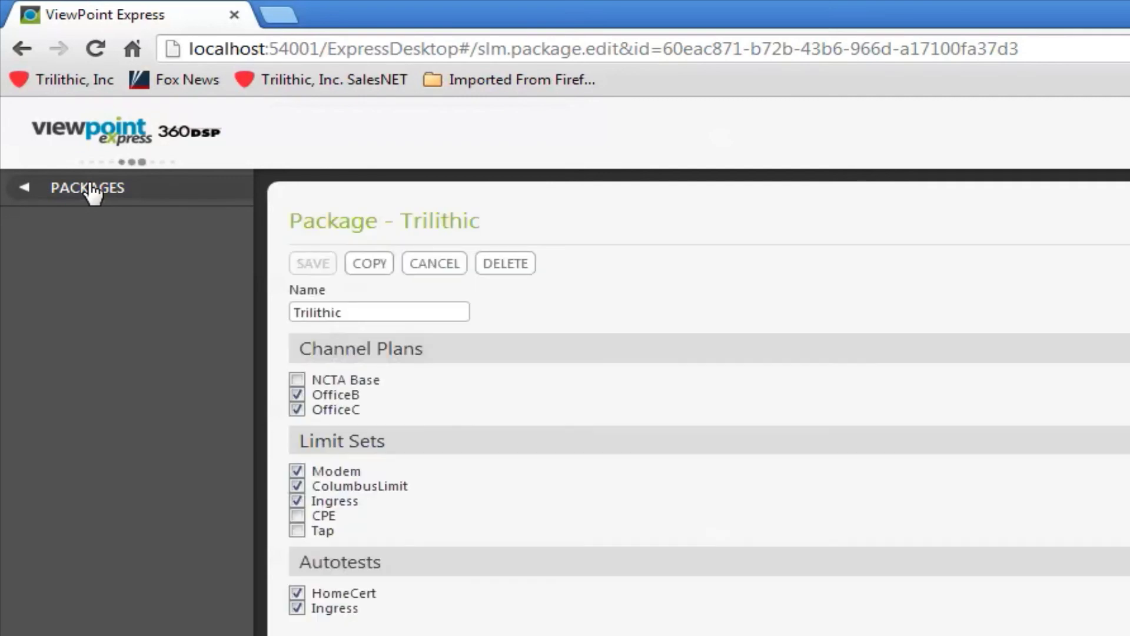
click(90, 187)
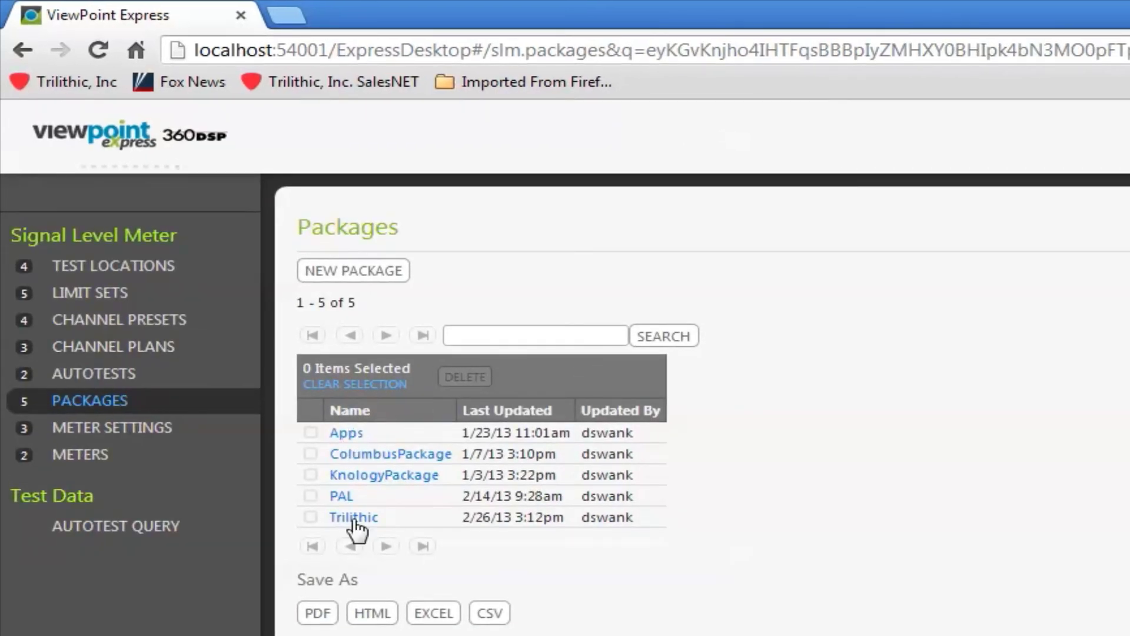
View the ColumbusPackage details, then return to the packages list.
click(377, 453)
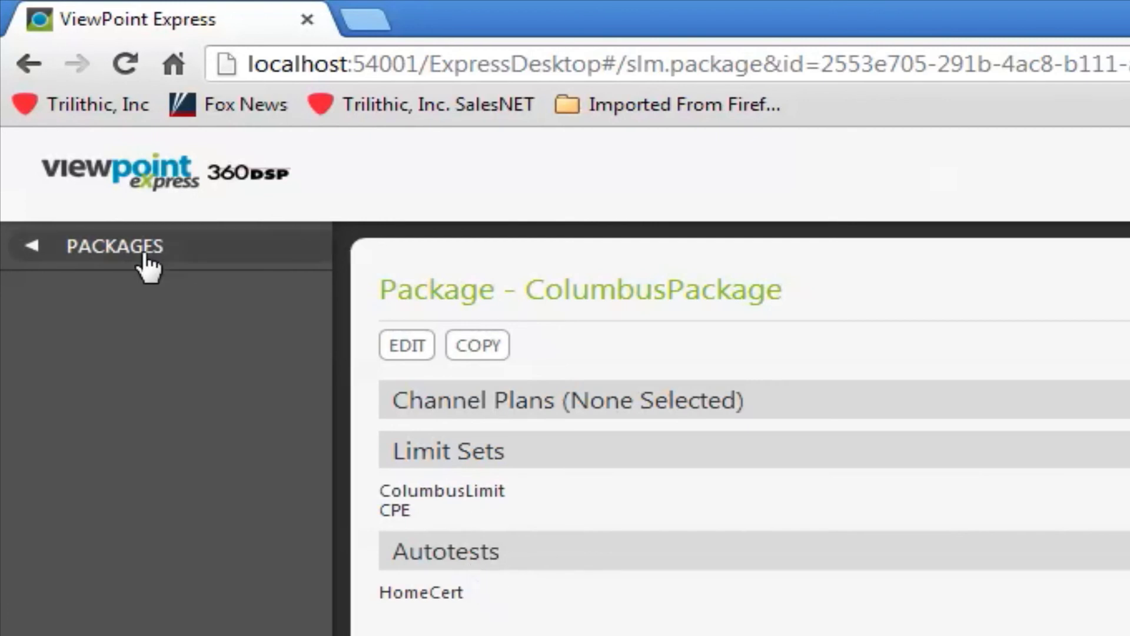
click(141, 257)
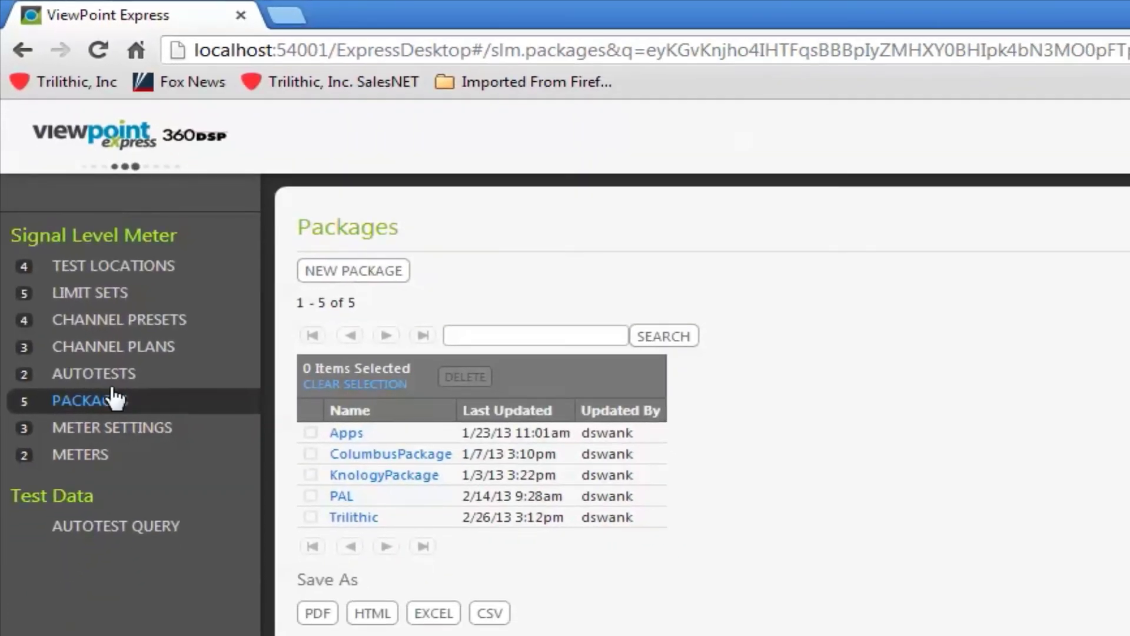